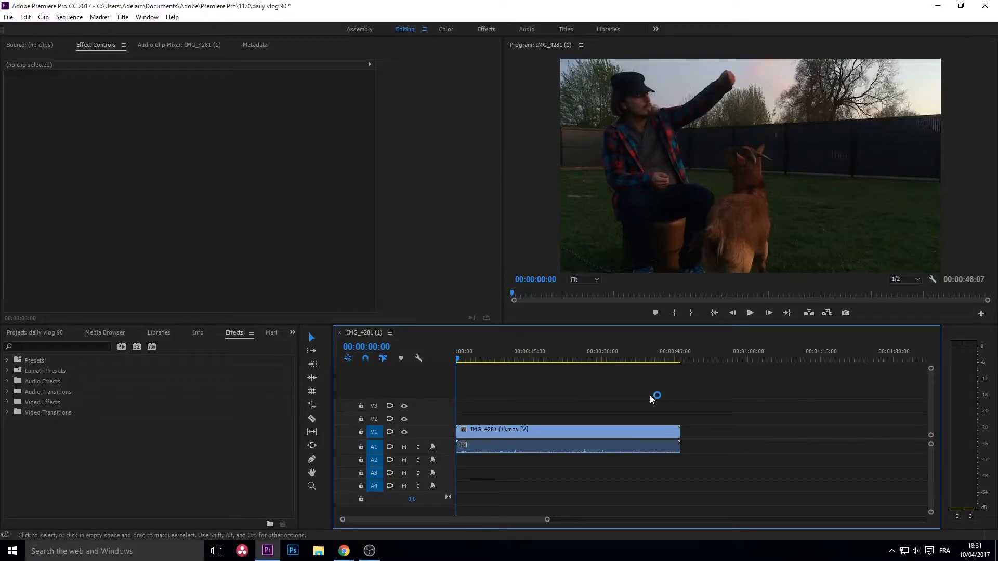
# Play back parts of the ungraded clip to review the footage, and return the playhead to the start.
pyautogui.moveTo(636, 399); pyautogui.dragTo(544, 473)
pyautogui.click(599, 408)
pyautogui.click(750, 313)
pyautogui.press('XF86AudioLowerVolume')
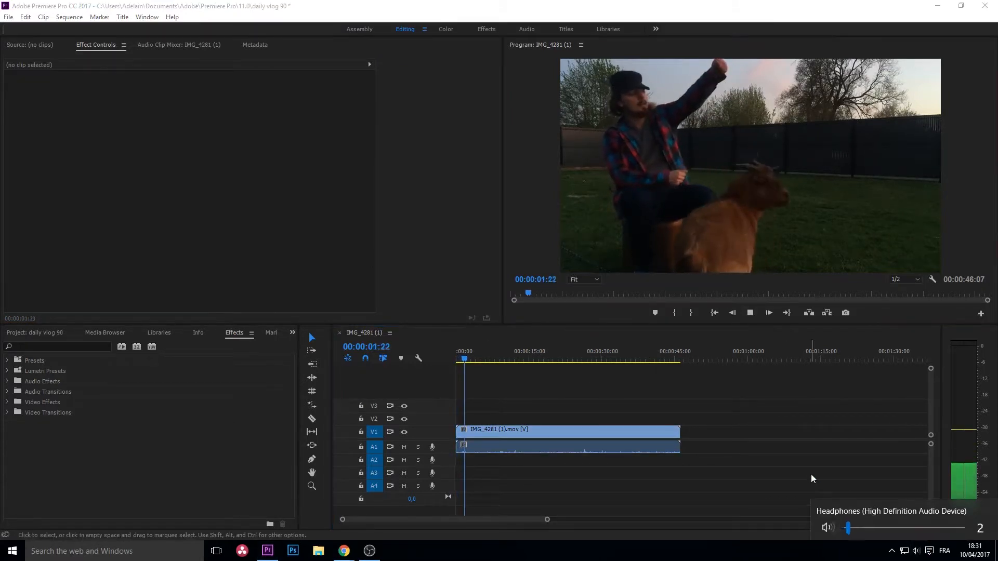
pyautogui.click(747, 434)
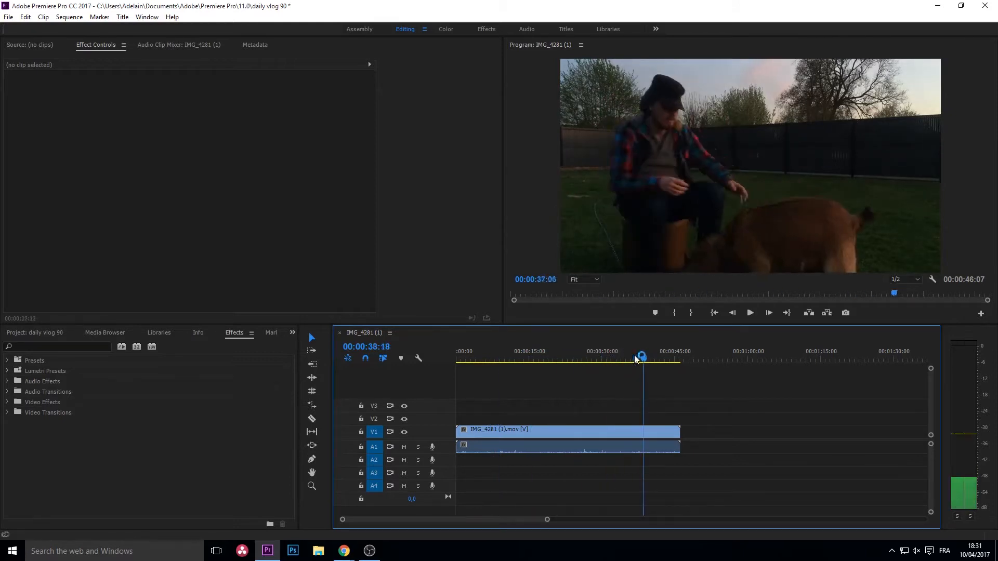
pyautogui.click(457, 354)
pyautogui.press('space')
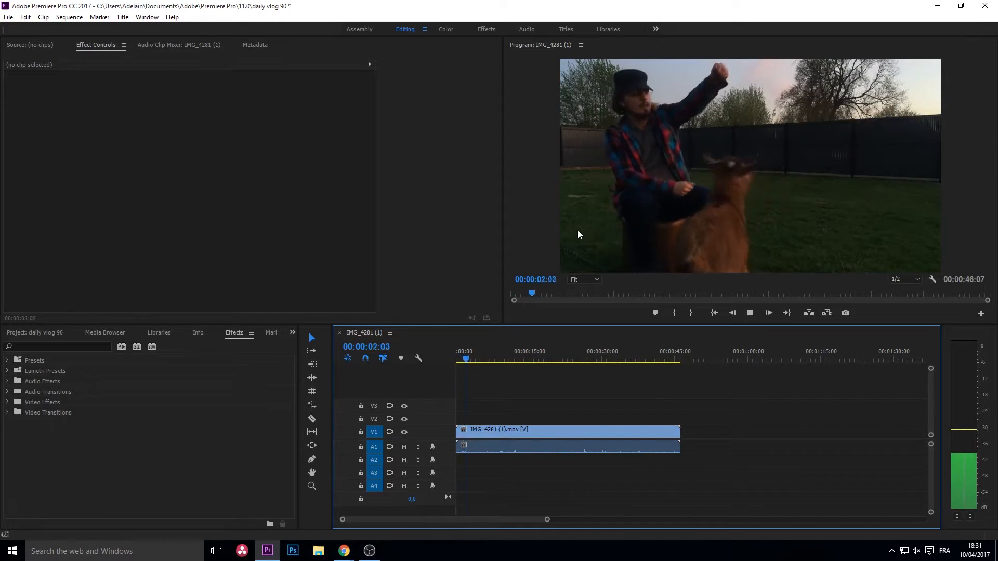
pyautogui.press('space')
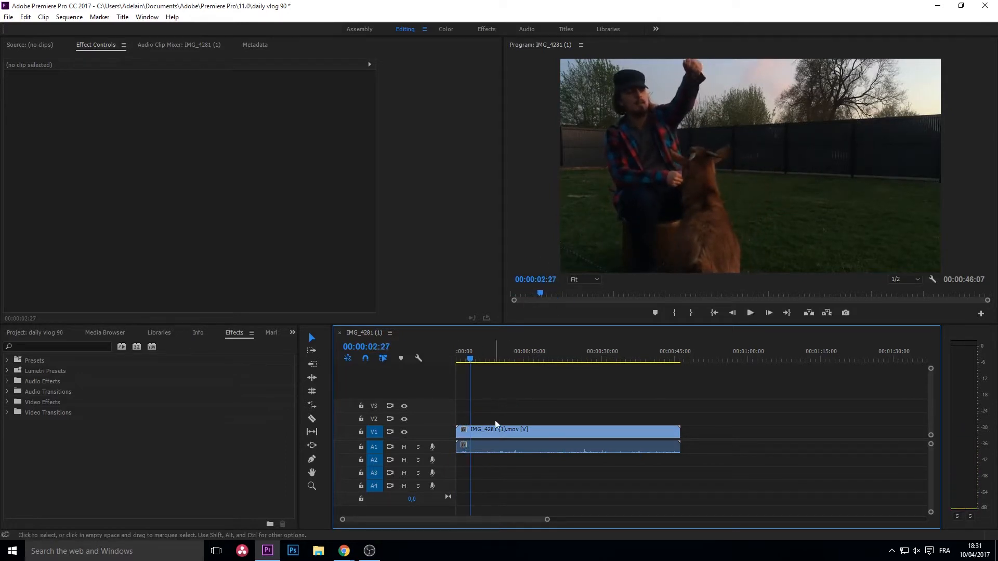
pyautogui.moveTo(471, 360); pyautogui.dragTo(447, 363)
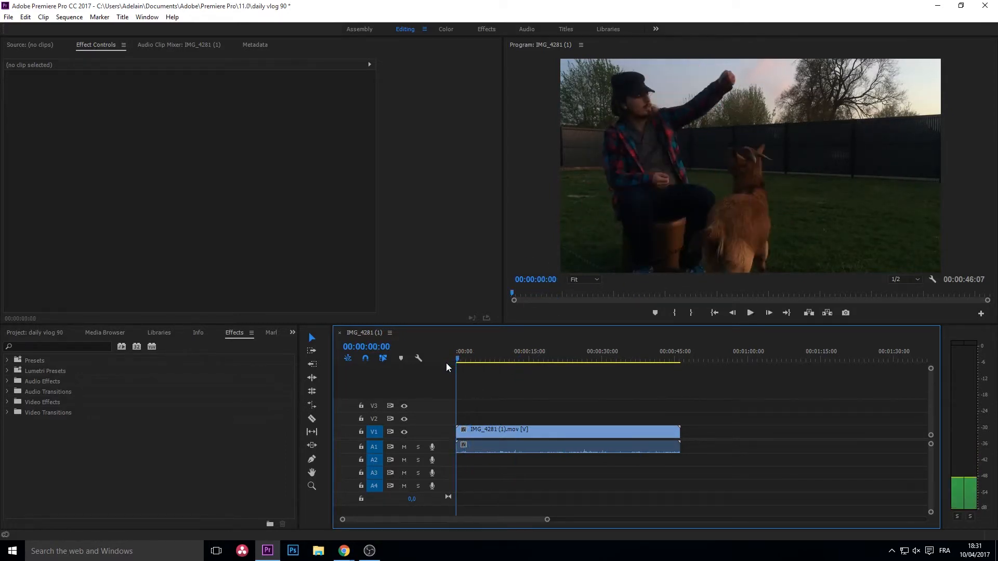
# Switch to the Color workspace and open the Basic Correction settings for the clip.
pyautogui.click(446, 30)
pyautogui.click(871, 78)
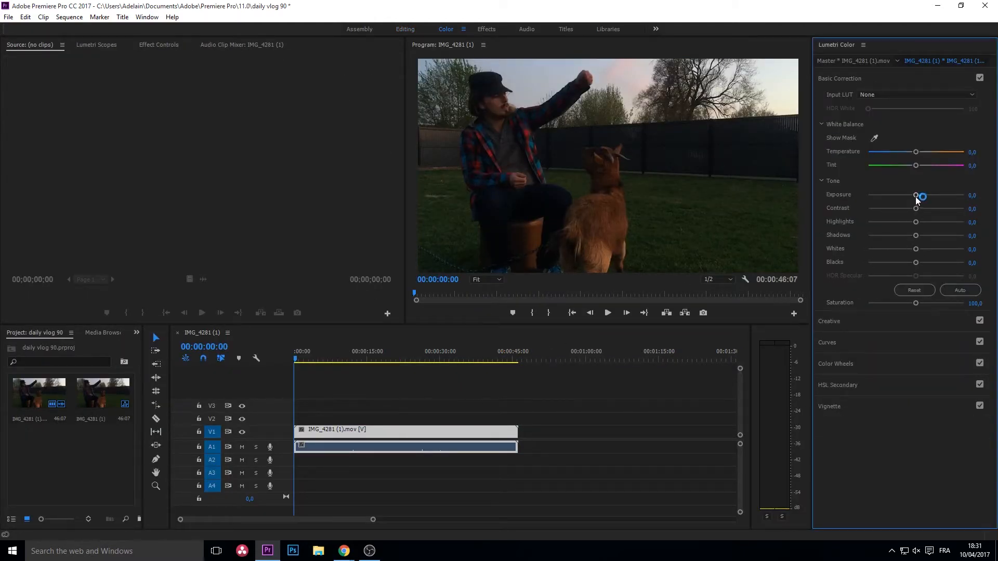
# Try raising the clip's exposure to 2.6, play back the result and undo the change.
pyautogui.moveTo(915, 196); pyautogui.dragTo(941, 195)
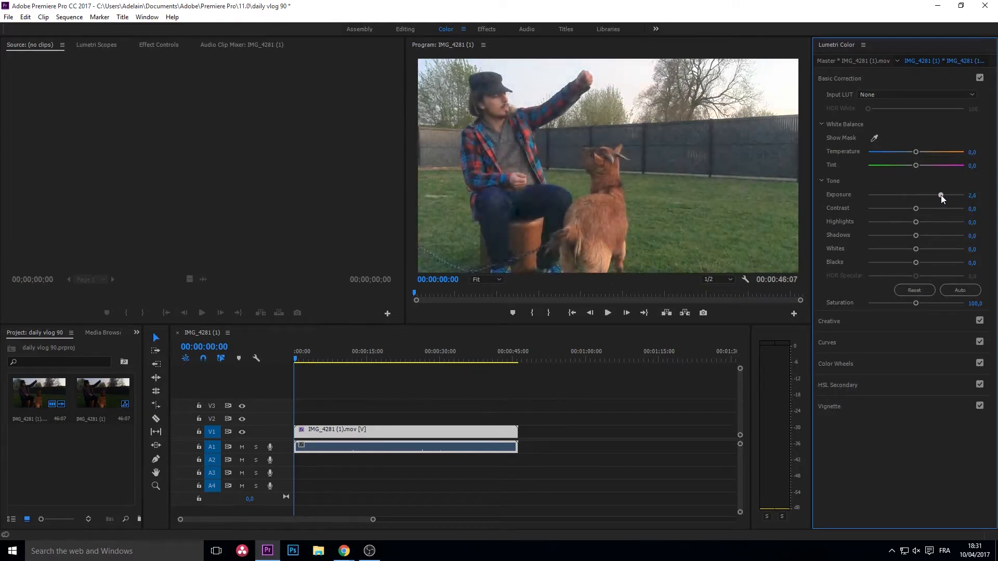
pyautogui.click(608, 313)
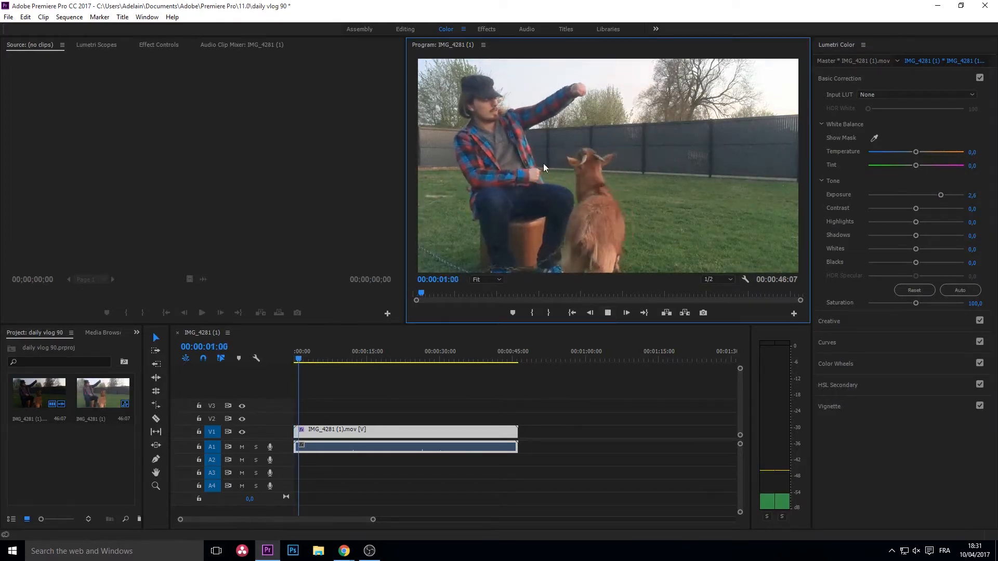
pyautogui.click(608, 313)
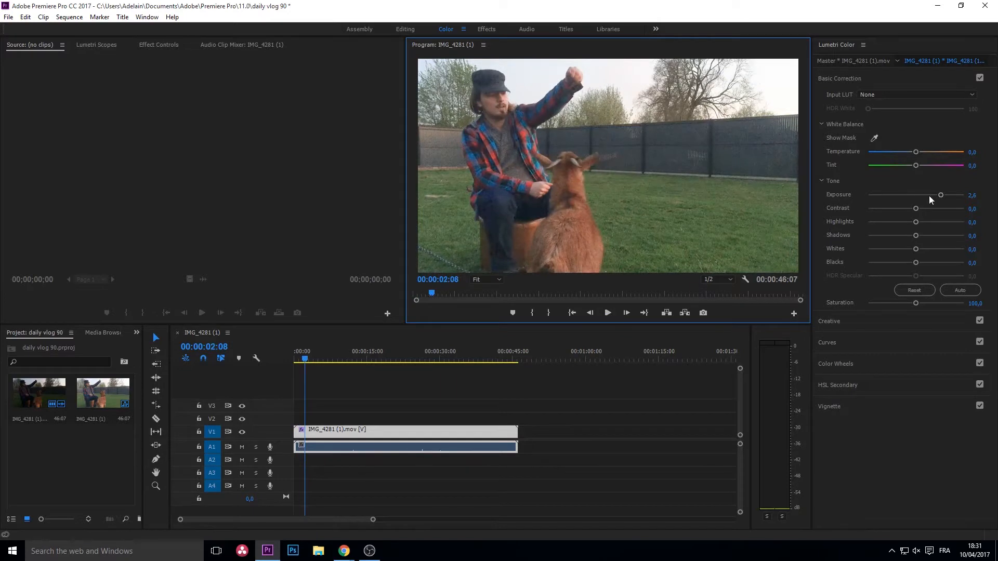
pyautogui.hotkey('ctrl', 'z')
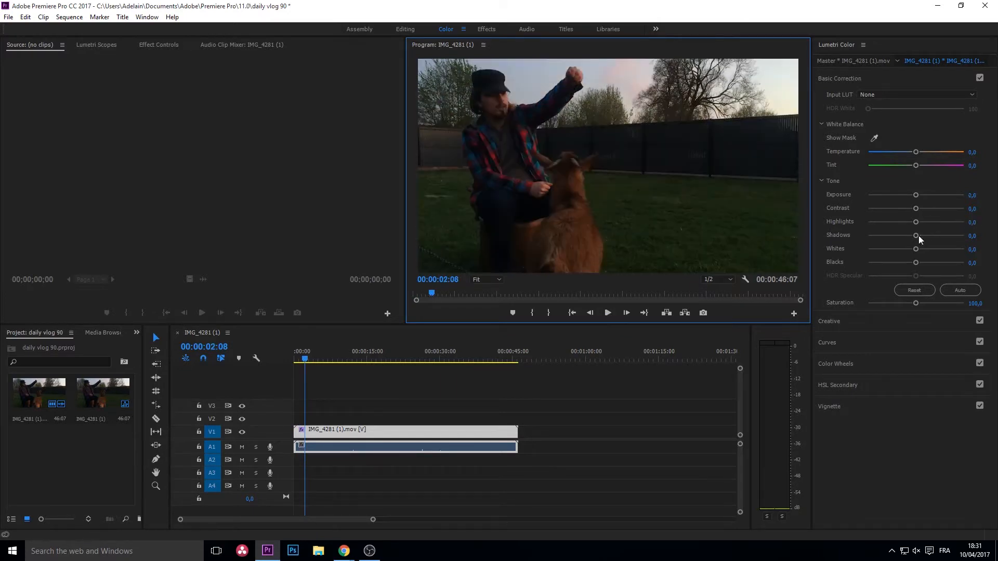
# Shape the master RGB curve by raising the midtones and highlights and anchoring a point in the shadows.
pyautogui.click(861, 341)
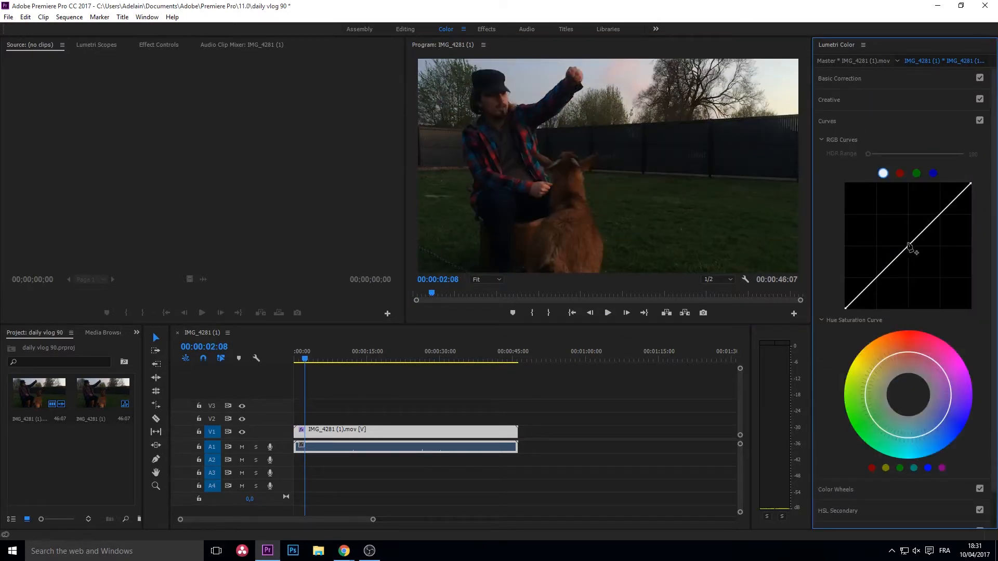
pyautogui.moveTo(907, 245); pyautogui.dragTo(899, 238)
pyautogui.moveTo(954, 202); pyautogui.dragTo(918, 205)
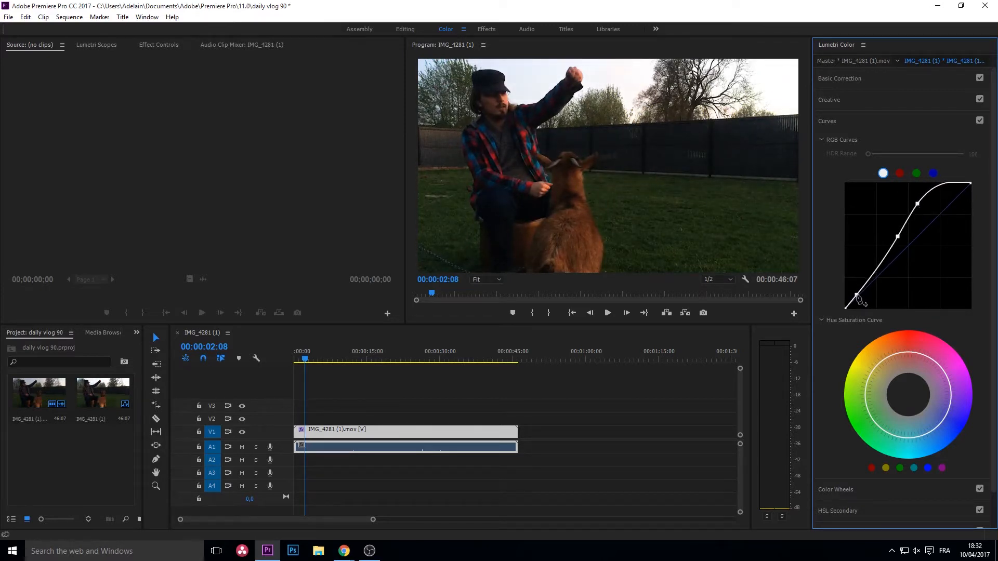
pyautogui.moveTo(858, 296); pyautogui.dragTo(856, 295)
pyautogui.click(837, 120)
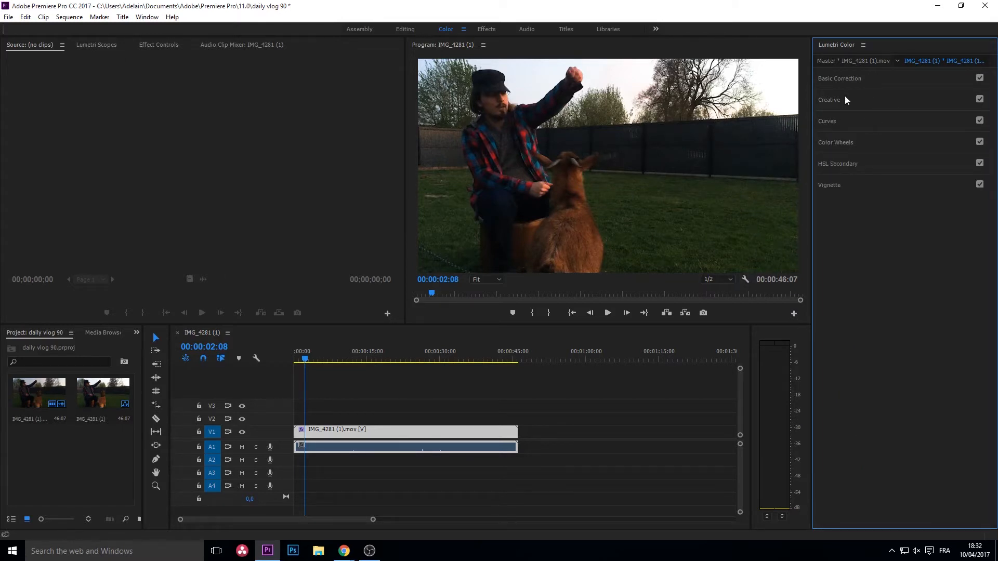
# In Basic Correction, set contrast to about -18.5, shadows to -17.4, whites to -100 and saturation to 112, previewing the clip.
pyautogui.click(849, 77)
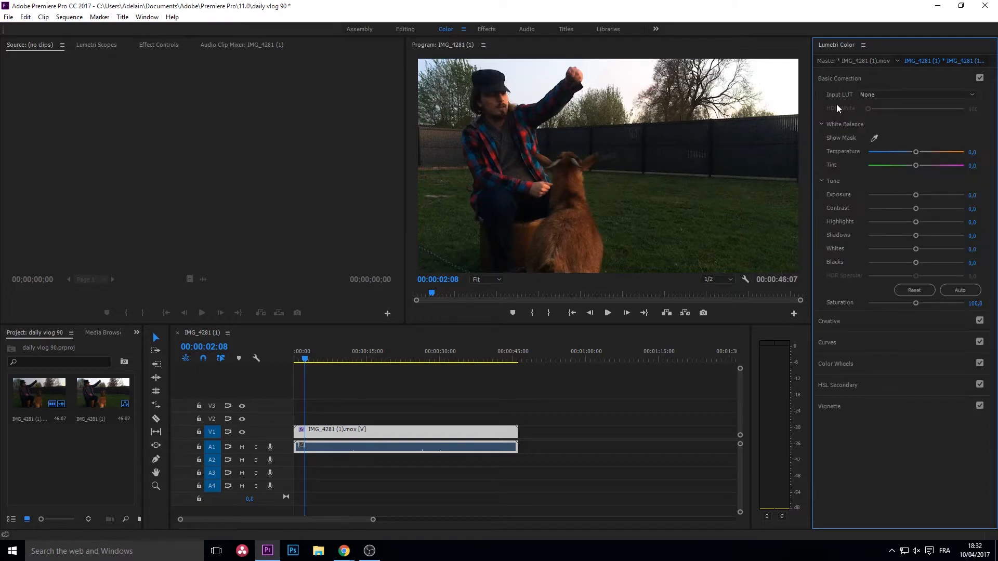
pyautogui.moveTo(917, 209); pyautogui.dragTo(894, 209)
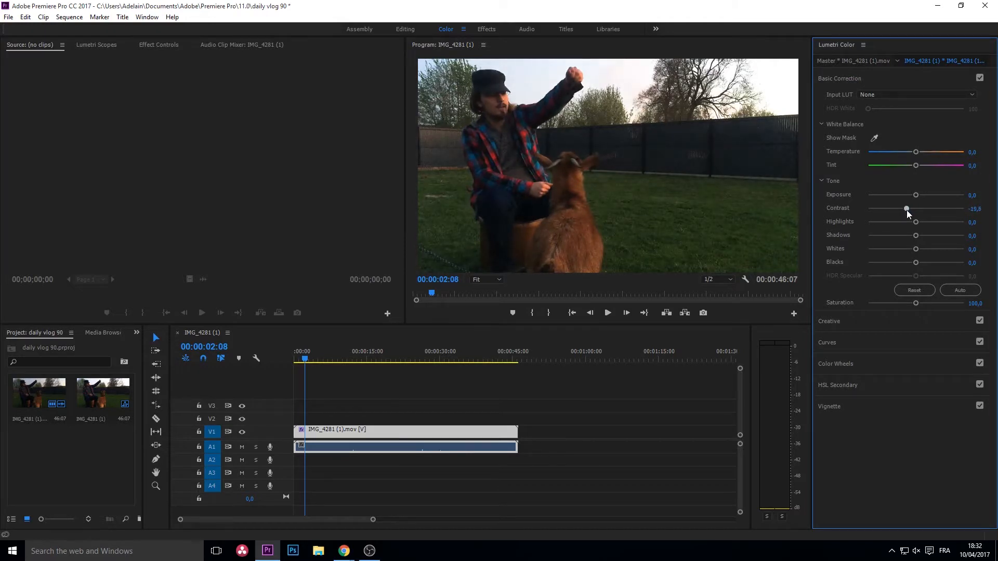
pyautogui.moveTo(906, 210); pyautogui.dragTo(907, 210)
pyautogui.moveTo(916, 235); pyautogui.dragTo(852, 247)
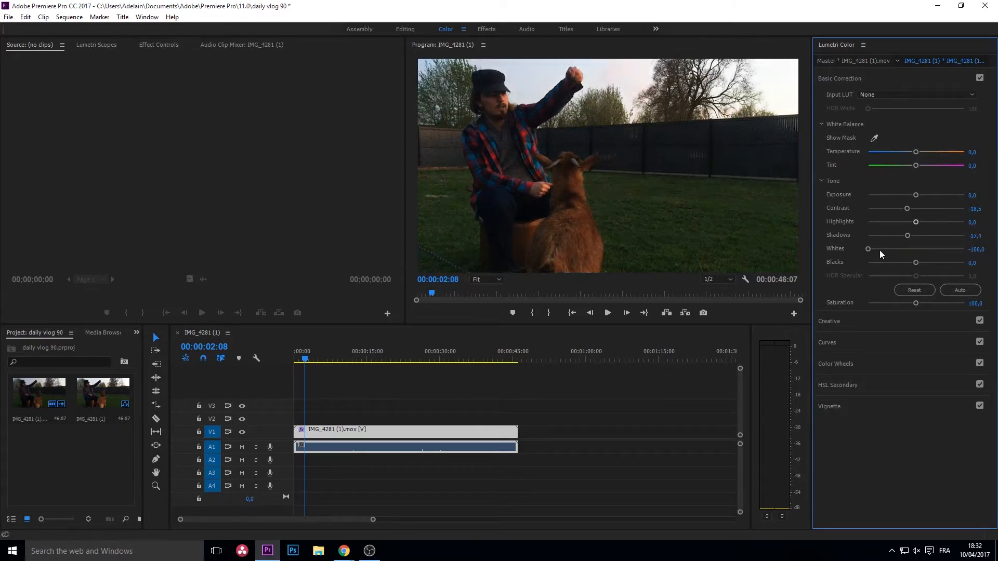
pyautogui.press('space')
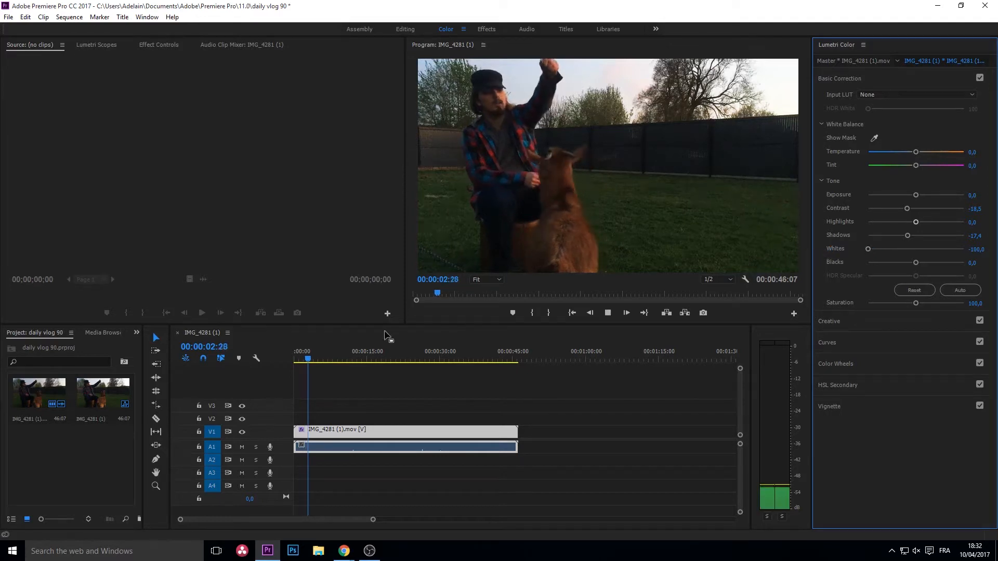
pyautogui.click(294, 363)
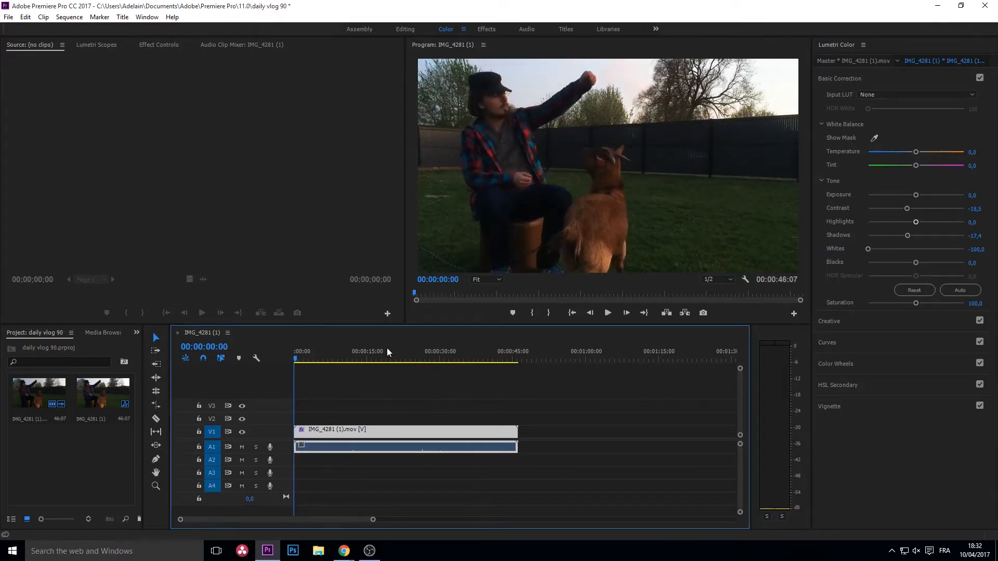
pyautogui.moveTo(918, 304); pyautogui.dragTo(921, 303)
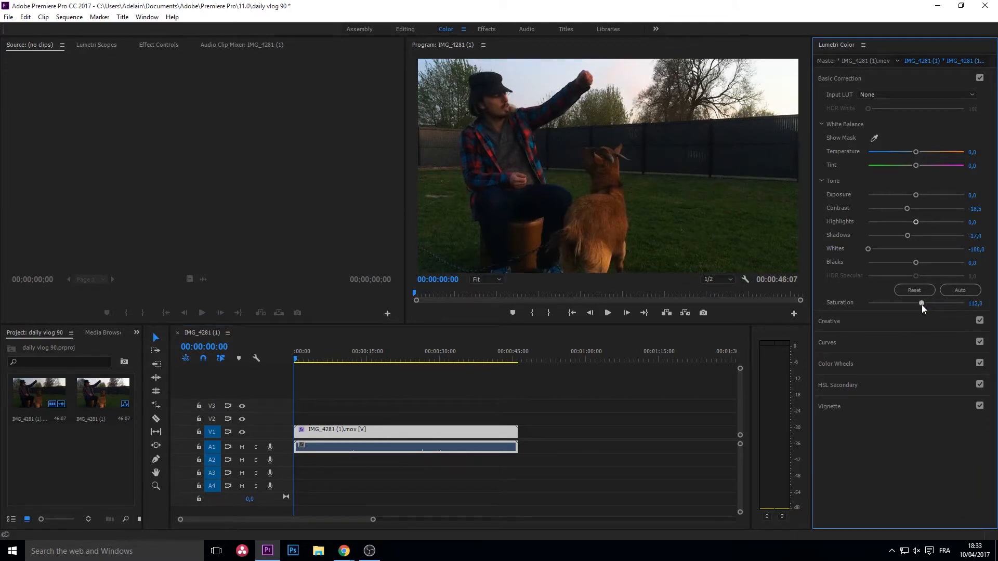
# In the Creative adjustments, set Faded Film to about 27 and increase the vibrance.
pyautogui.click(853, 322)
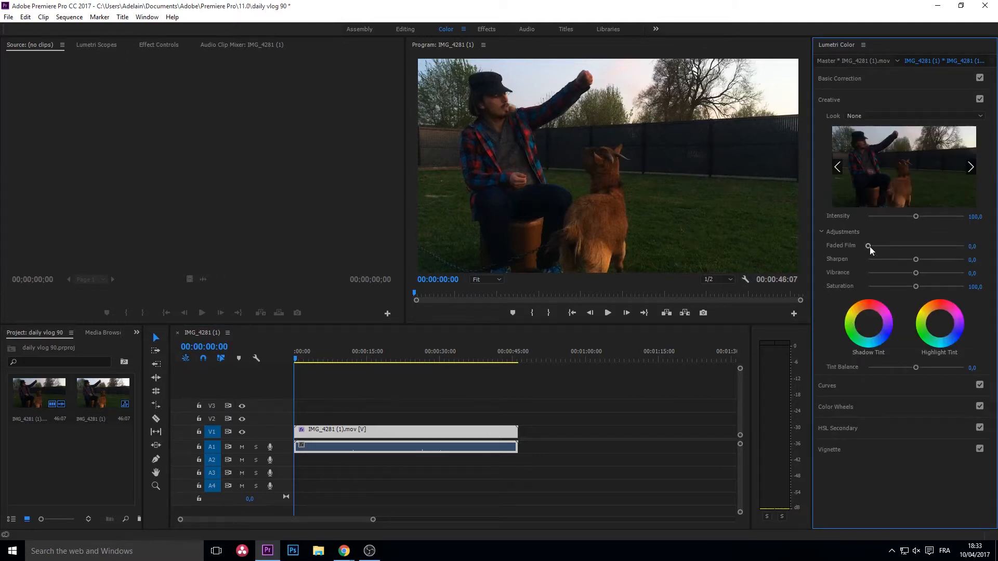
pyautogui.moveTo(869, 248)
pyautogui.mouseDown()
pyautogui.moveTo(899, 249)
pyautogui.moveTo(888, 248)
pyautogui.mouseUp()
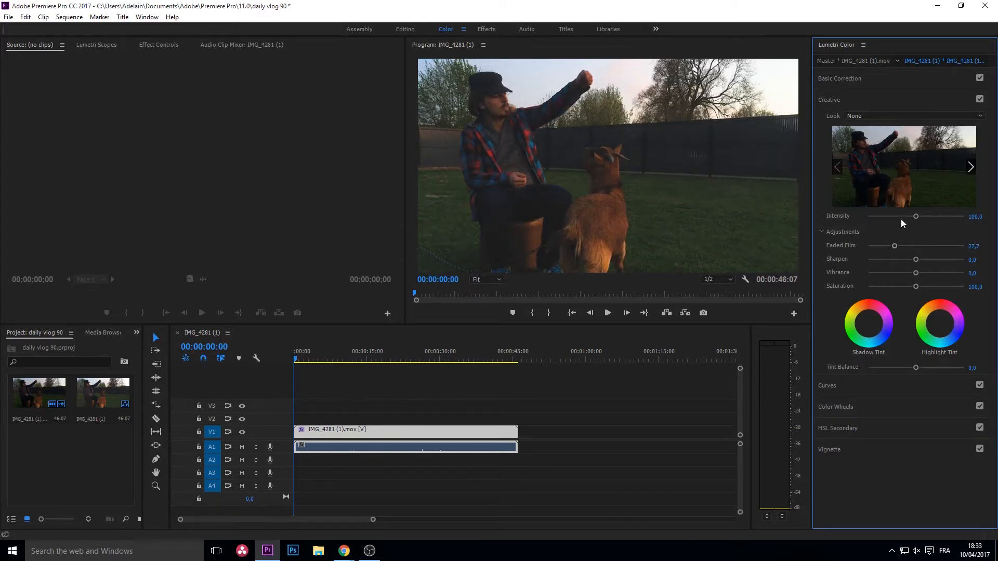
pyautogui.moveTo(916, 273); pyautogui.dragTo(922, 276)
pyautogui.doubleClick(916, 275)
pyautogui.moveTo(936, 273); pyautogui.dragTo(935, 273)
# With the color wheels, slightly tint the shadows, midtones and highlights and lower the brightness of all three.
pyautogui.click(855, 411)
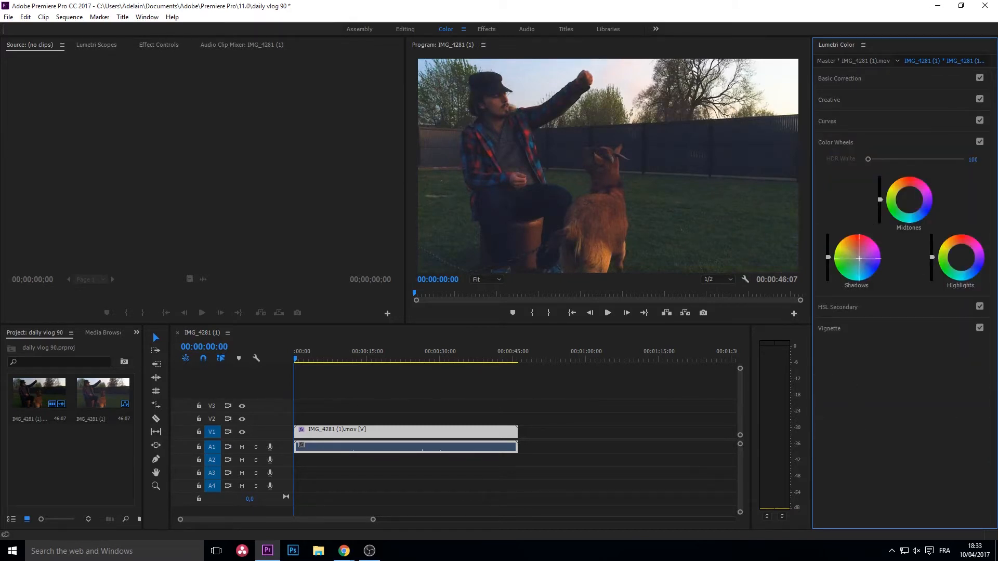
pyautogui.moveTo(857, 257); pyautogui.dragTo(858, 256)
pyautogui.moveTo(827, 257); pyautogui.dragTo(827, 262)
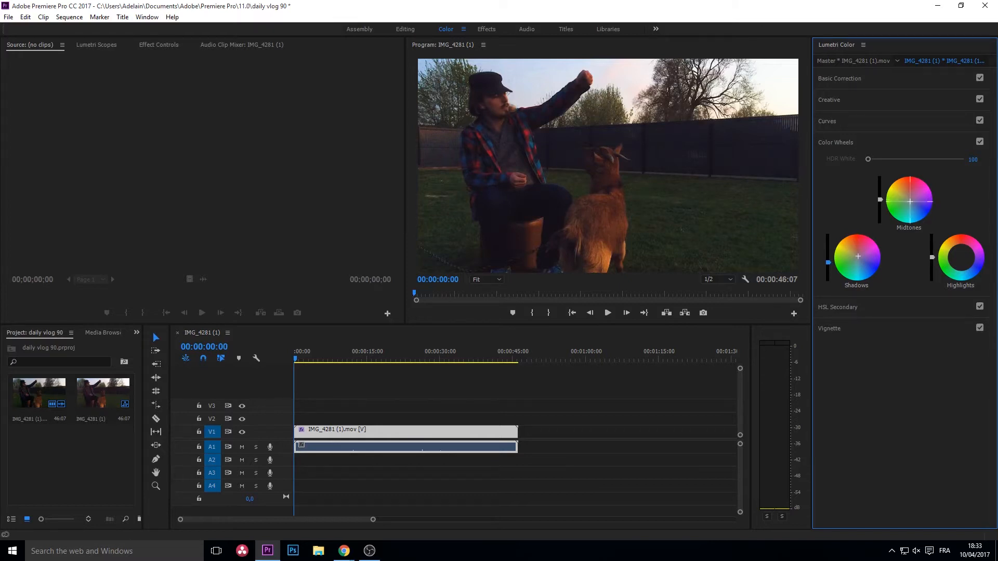
pyautogui.moveTo(909, 201); pyautogui.dragTo(880, 200)
pyautogui.moveTo(937, 246); pyautogui.dragTo(932, 265)
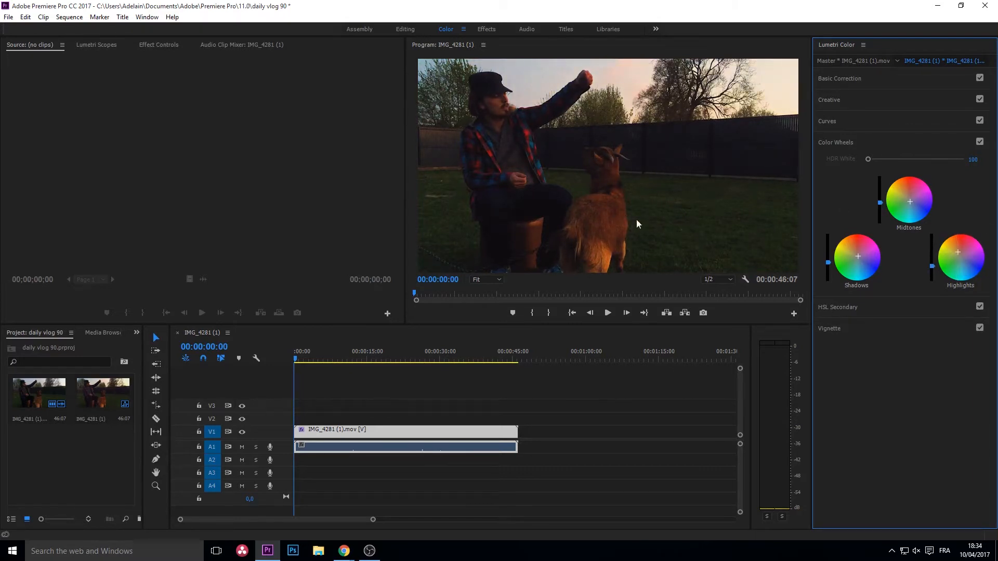
pyautogui.moveTo(963, 264); pyautogui.dragTo(963, 266)
# Raise the clip's exposure to 0.5 and add a subtle dark vignette with an amount of about -0.1.
pyautogui.click(870, 78)
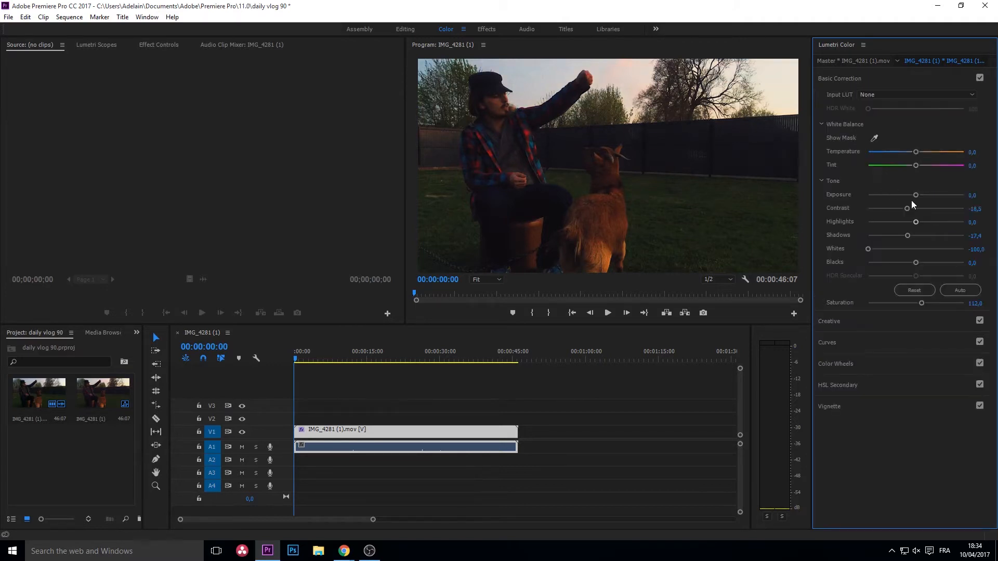
pyautogui.moveTo(916, 196); pyautogui.dragTo(920, 195)
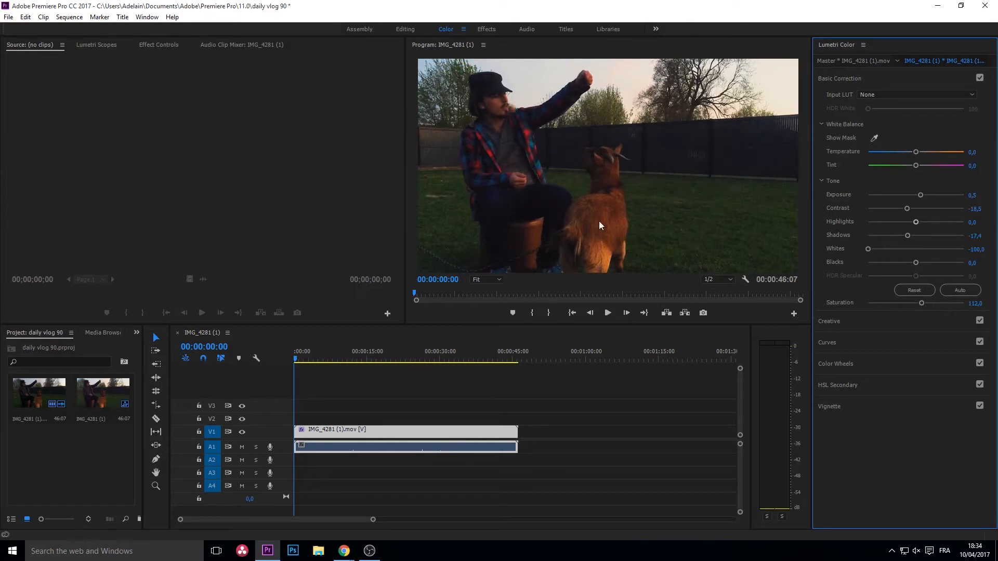
pyautogui.click(849, 406)
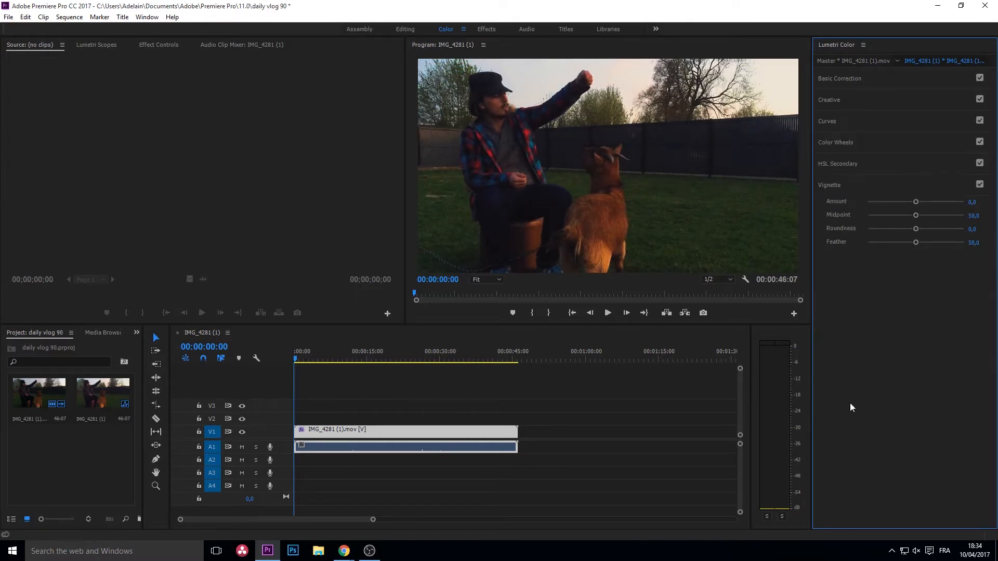
pyautogui.click(980, 185)
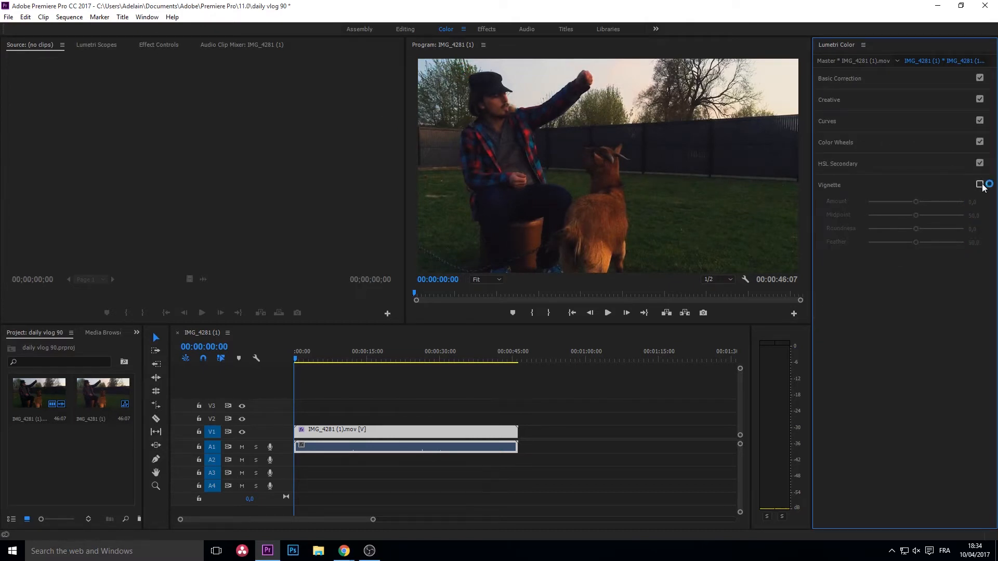
pyautogui.click(980, 186)
pyautogui.moveTo(918, 203)
pyautogui.mouseDown()
pyautogui.moveTo(928, 203)
pyautogui.moveTo(910, 203)
pyautogui.mouseUp()
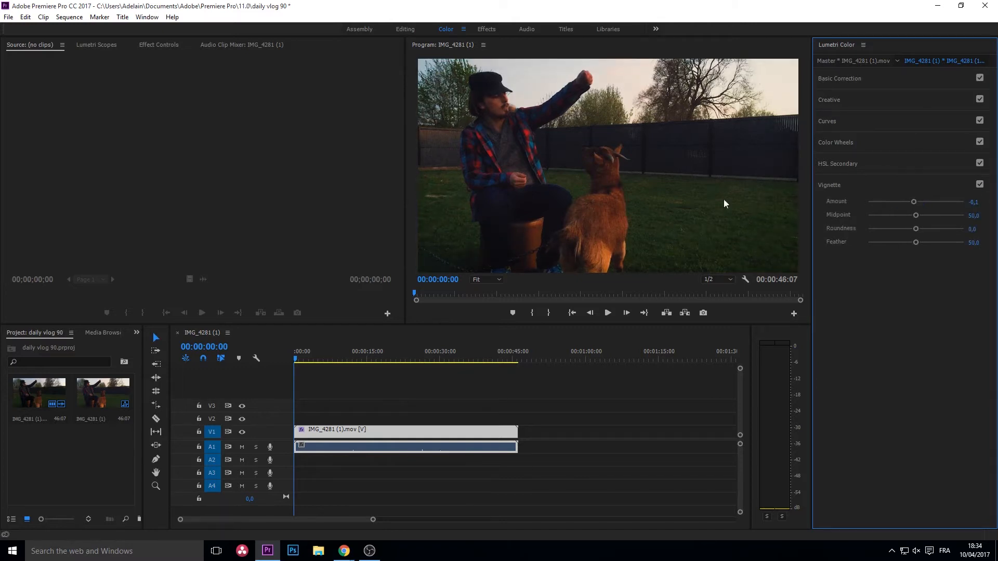
# In the Editing workspace, compare the clip with Lumetri Color off and on, leave it on, and play back the graded footage.
pyautogui.click(408, 27)
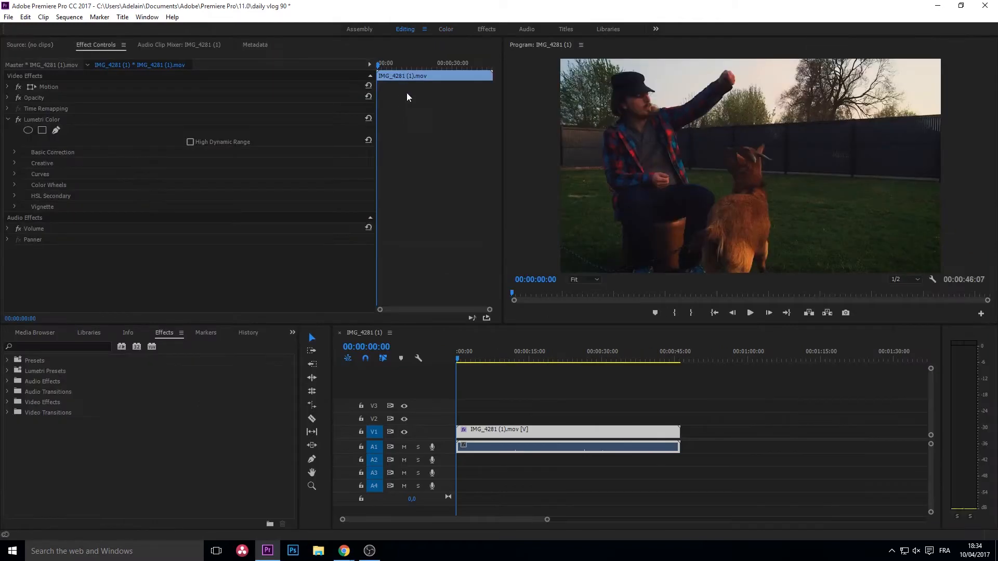
pyautogui.click(19, 119)
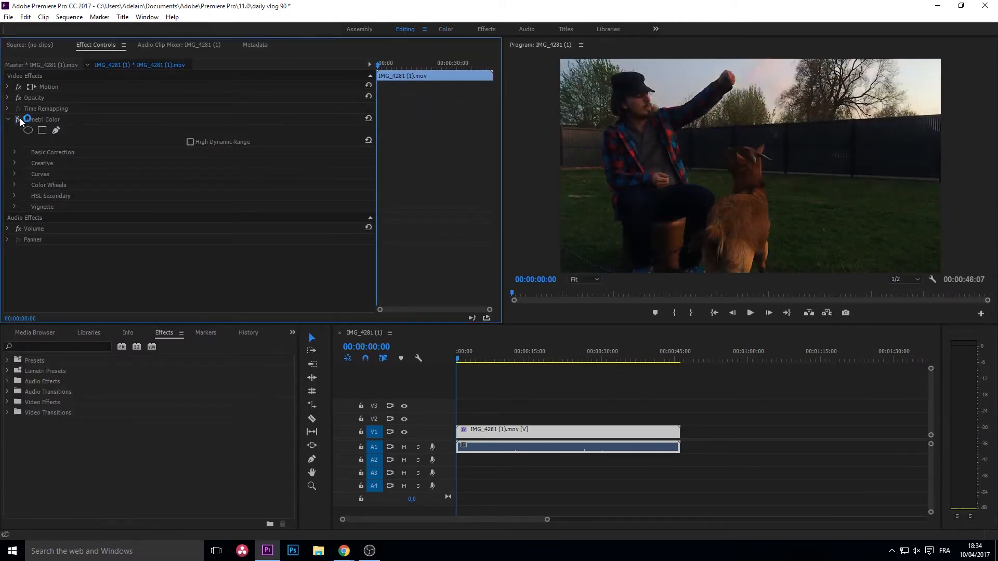
pyautogui.click(20, 119)
pyautogui.click(19, 119)
pyautogui.click(19, 119)
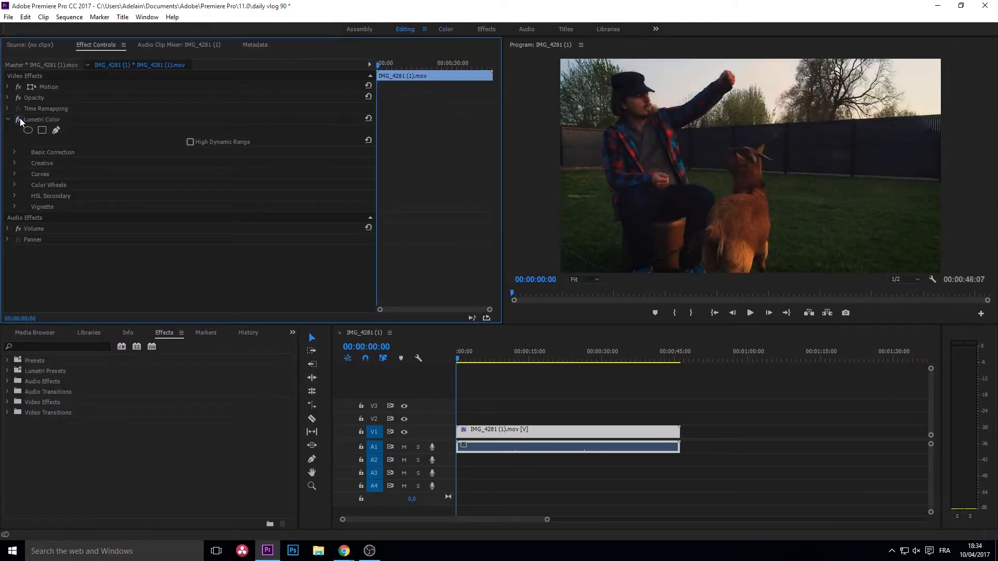
pyautogui.click(20, 119)
pyautogui.click(19, 119)
pyautogui.click(20, 118)
pyautogui.click(20, 117)
pyautogui.click(18, 120)
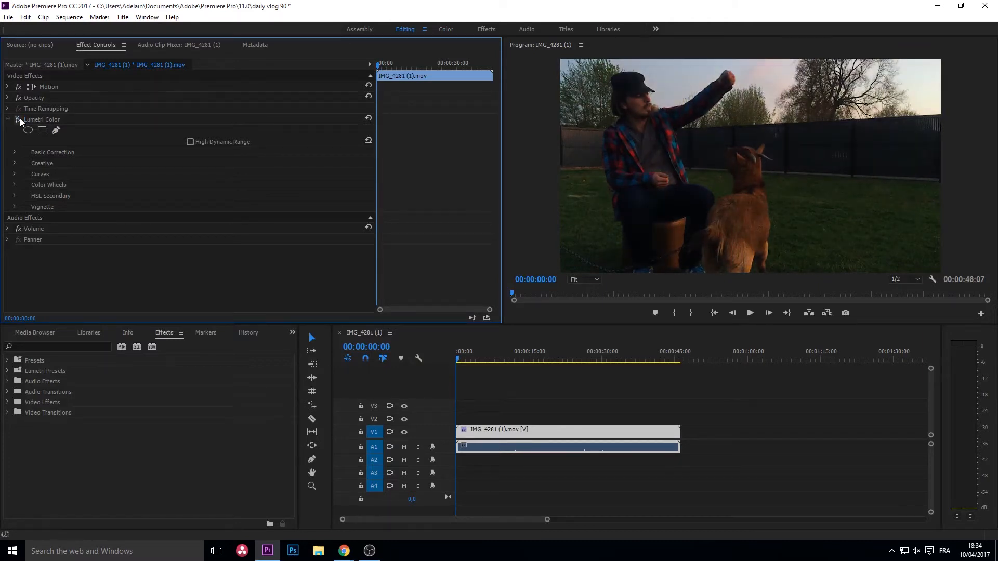
pyautogui.click(18, 120)
pyautogui.press('space')
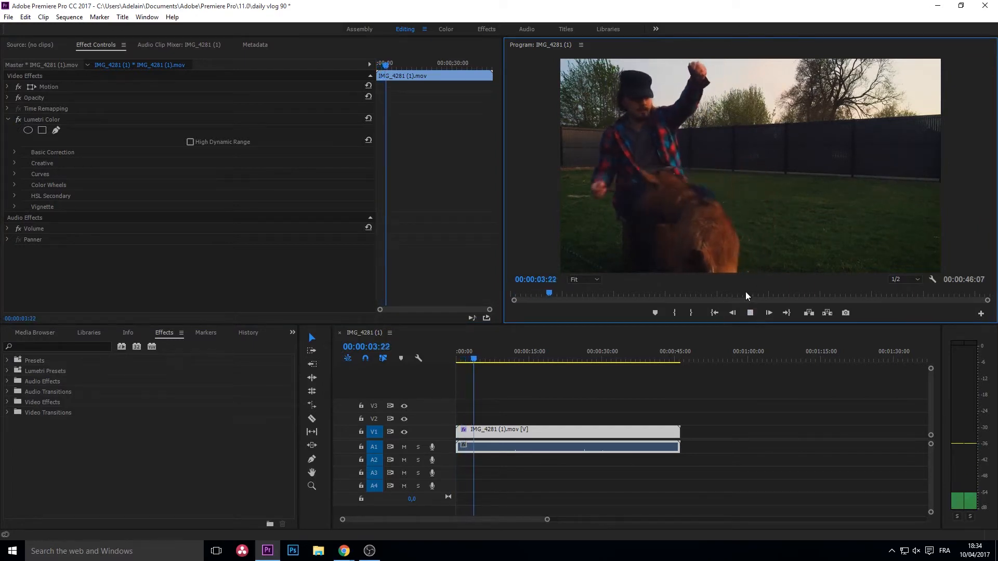
pyautogui.click(750, 313)
# Search the effects for "denoiser", apply Magic Bullet's Denoiser III to the clip on V1, and keep that clip selected.
pyautogui.click(89, 346)
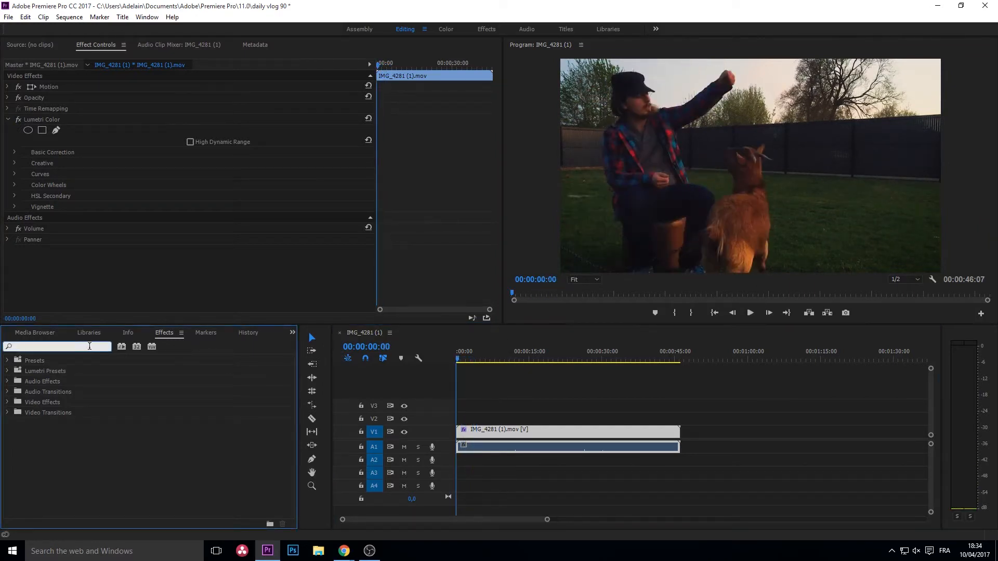
pyautogui.write('denoiser')
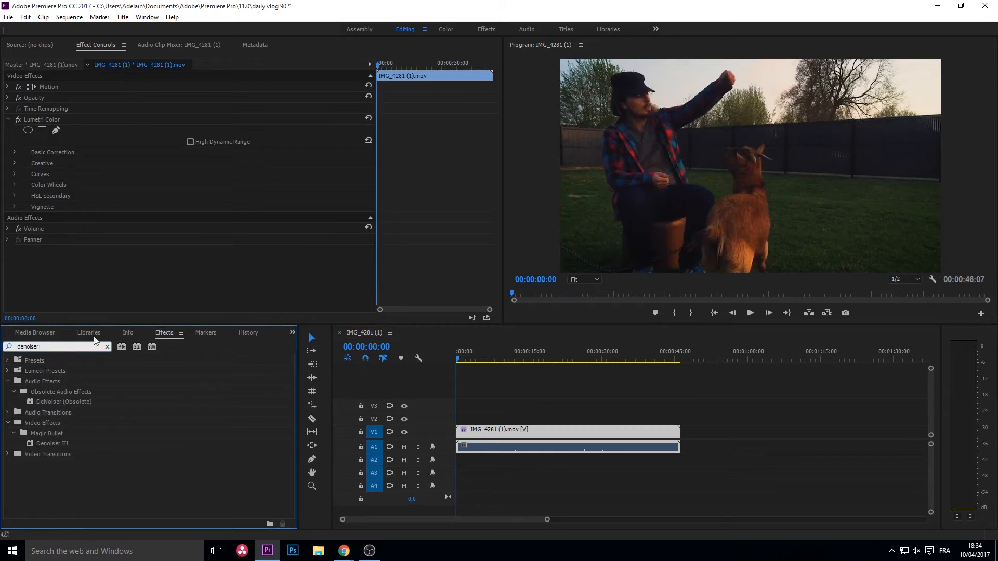
pyautogui.moveTo(46, 444); pyautogui.dragTo(565, 439)
pyautogui.click(35, 333)
pyautogui.click(165, 333)
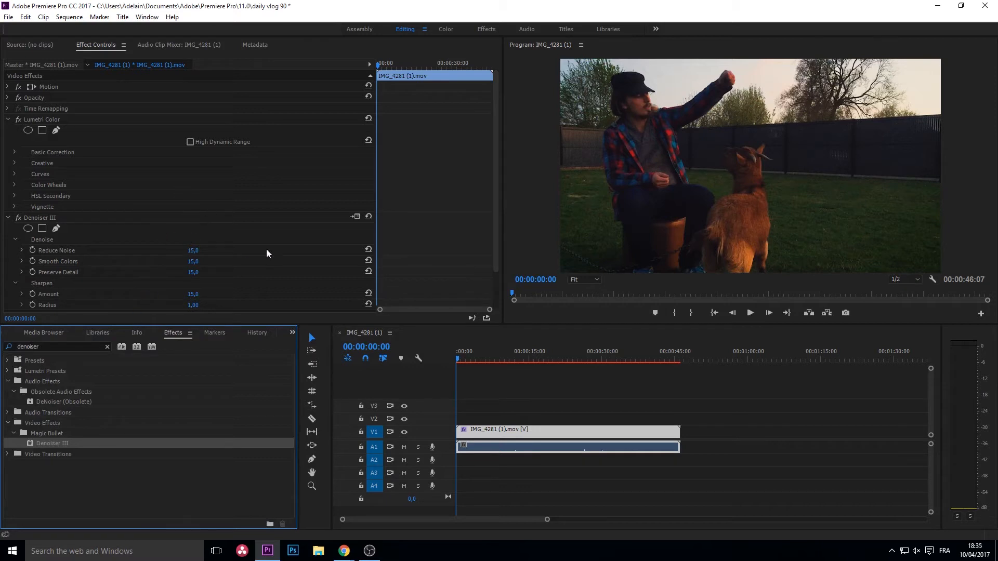
pyautogui.click(576, 394)
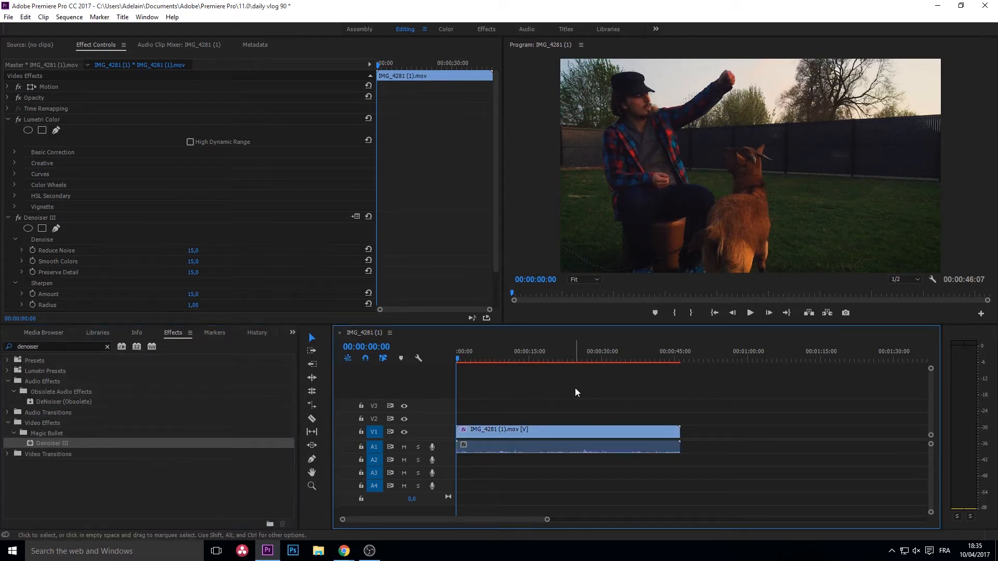
pyautogui.moveTo(560, 400); pyautogui.dragTo(523, 405)
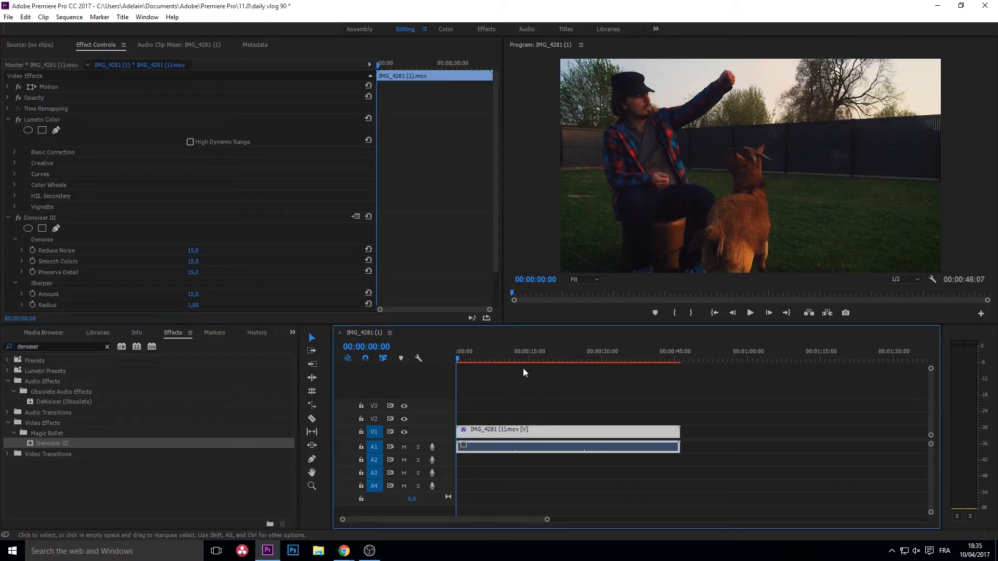
# Briefly preview the clip and set Denoiser III's Reduce Noise to 100.
pyautogui.scroll(-2, 270, 250)
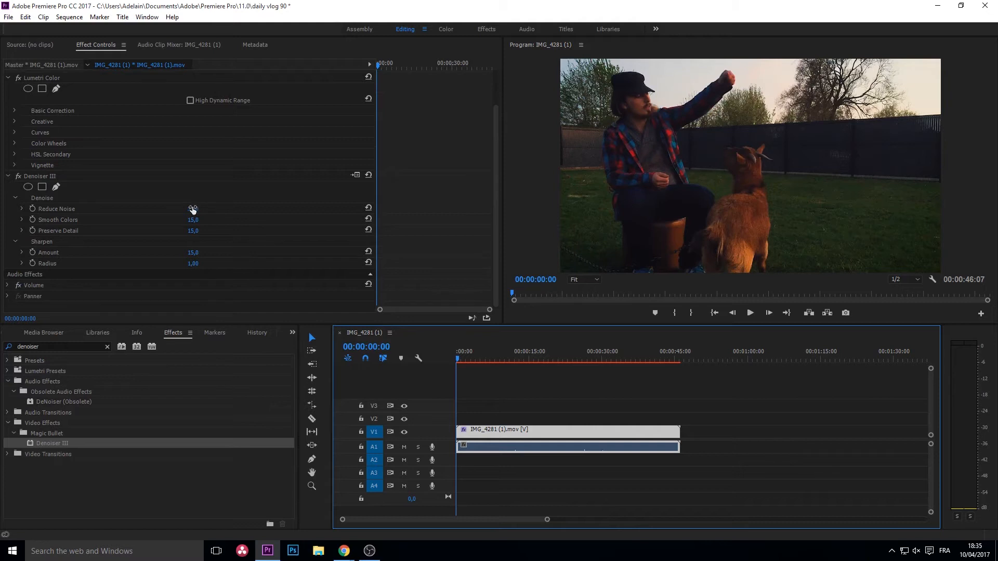
pyautogui.press('space')
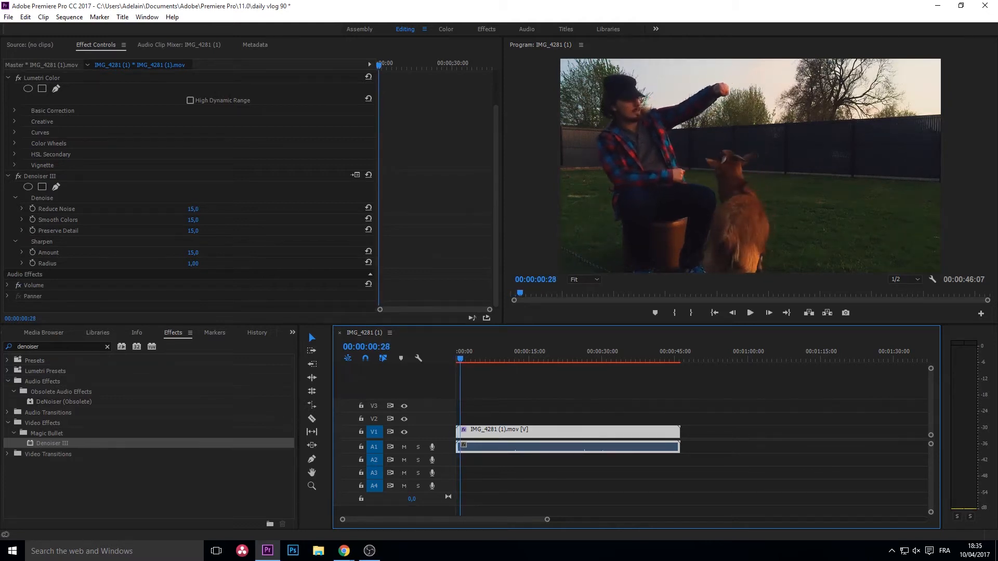
pyautogui.moveTo(190, 210); pyautogui.dragTo(213, 209)
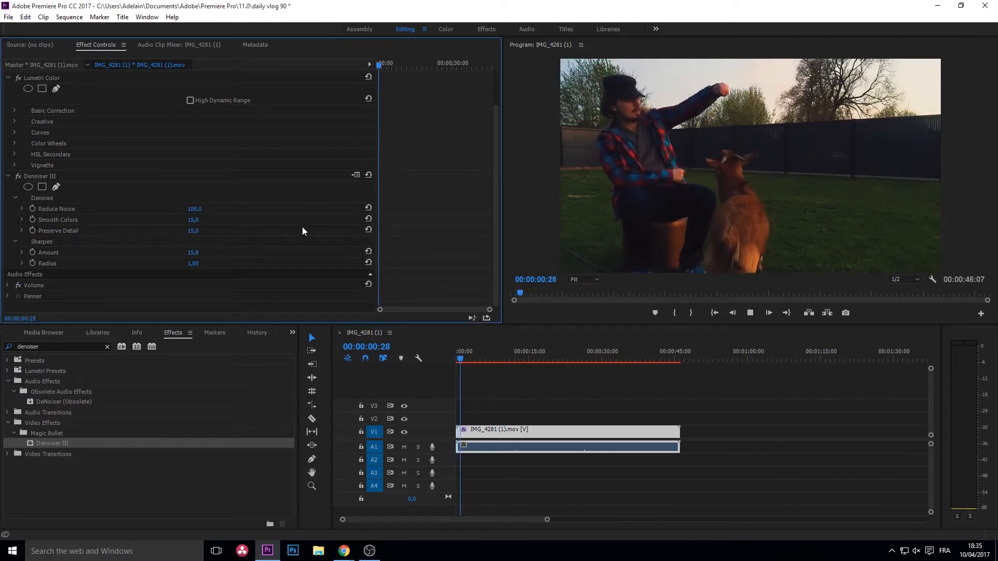
# Play back the denoised clip several times from the start to check the noise reduction, and return the playhead to the beginning.
pyautogui.press('space')
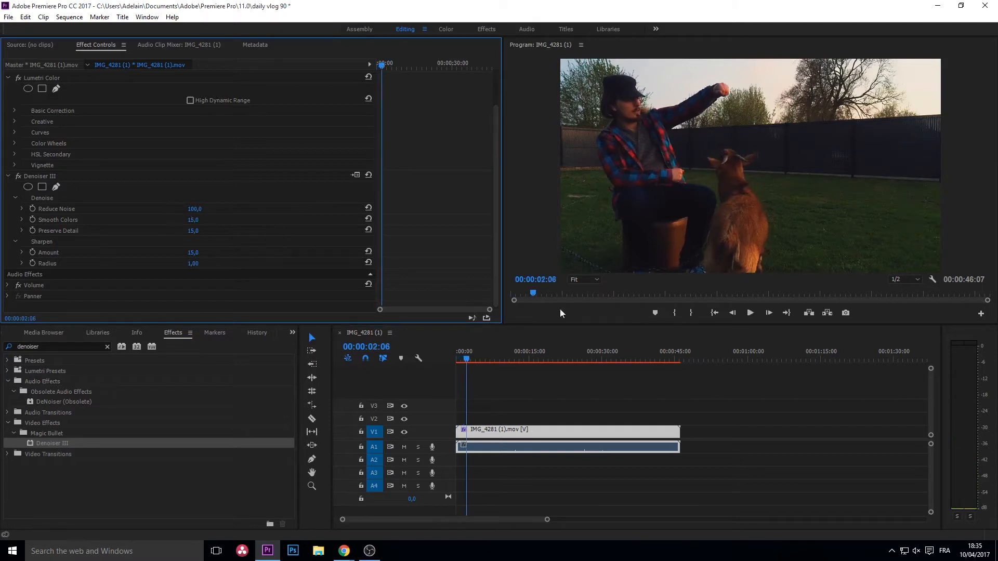
pyautogui.click(751, 314)
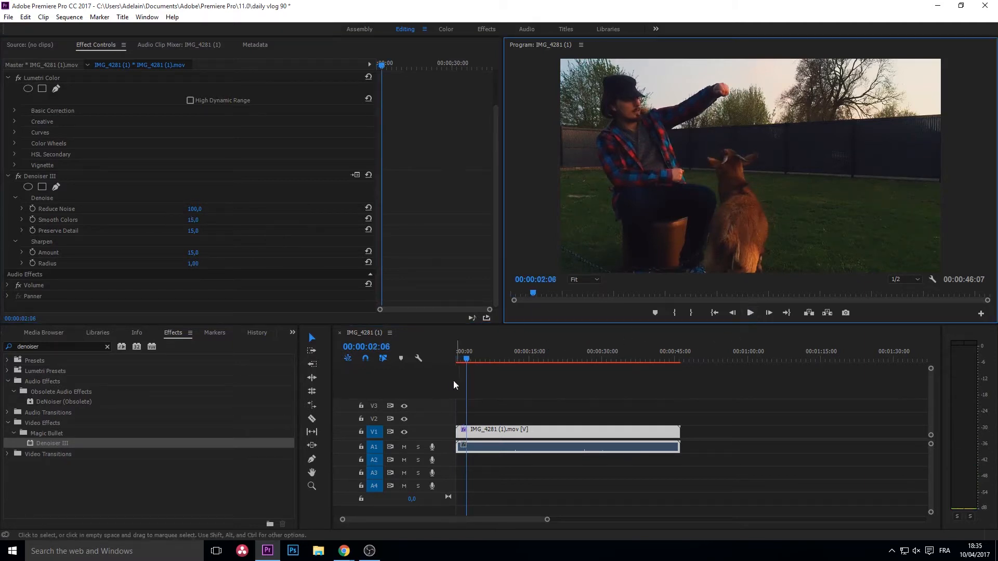
pyautogui.moveTo(465, 359); pyautogui.dragTo(397, 361)
pyautogui.click(750, 312)
pyautogui.click(751, 312)
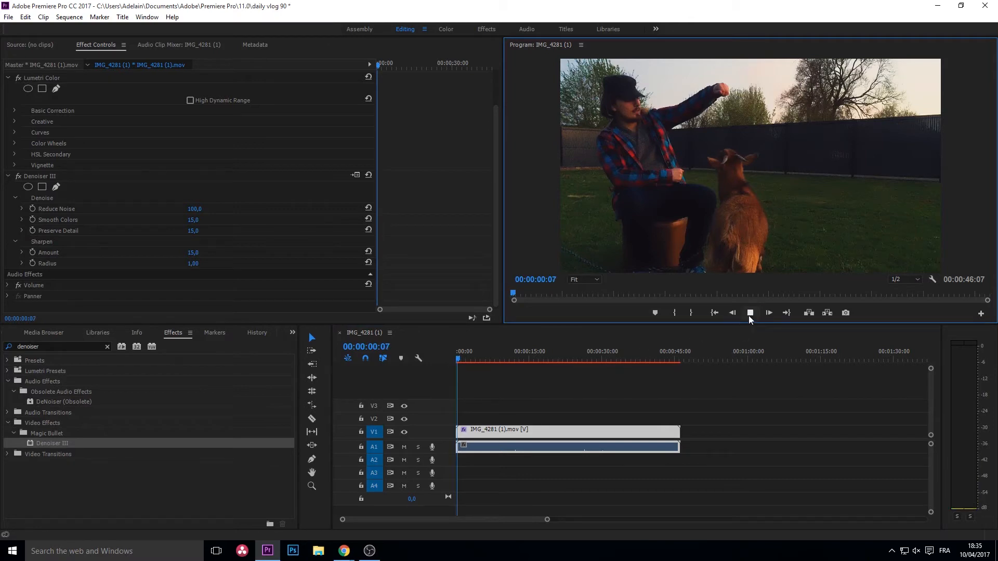
pyautogui.click(750, 315)
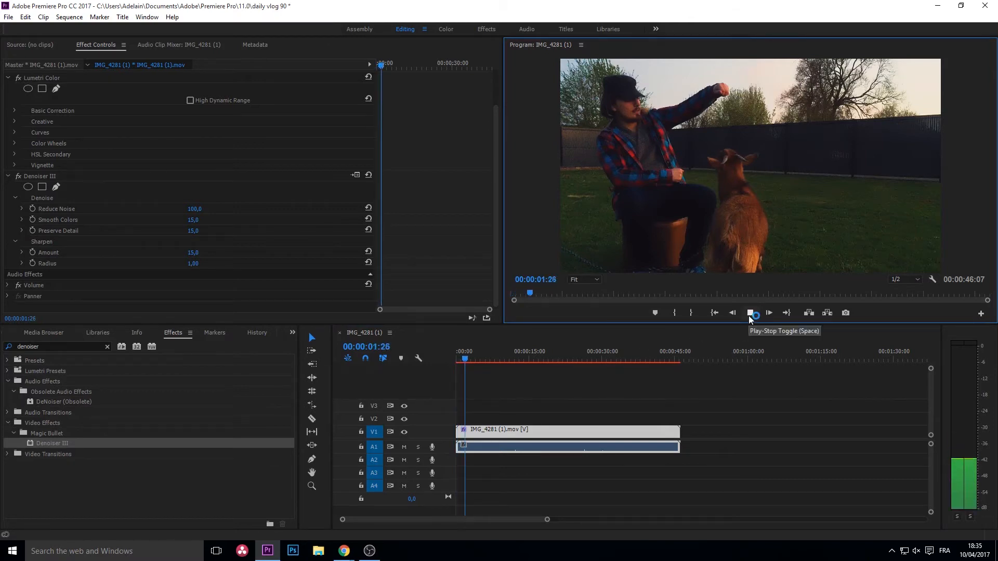
pyautogui.moveTo(475, 352); pyautogui.dragTo(421, 360)
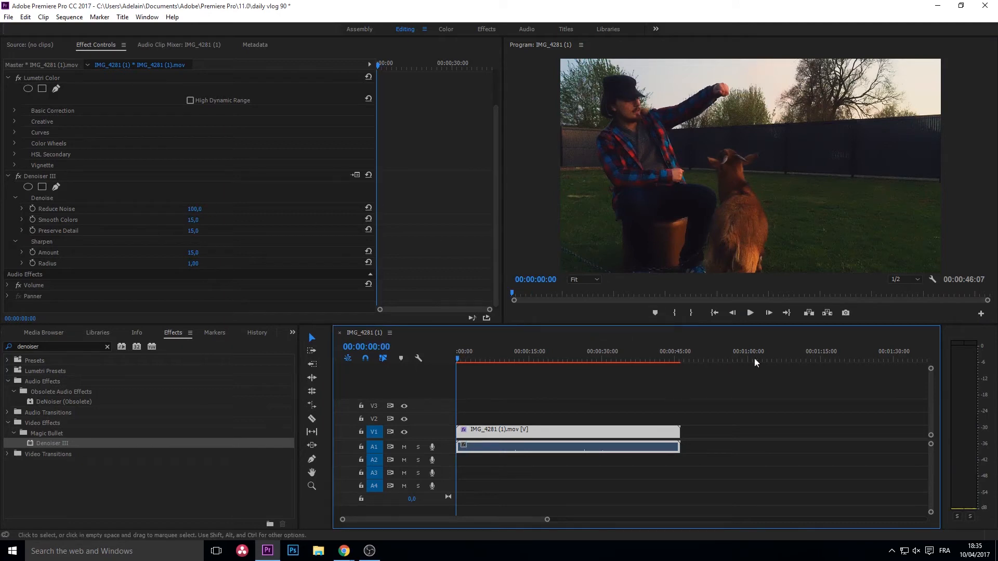
pyautogui.click(750, 314)
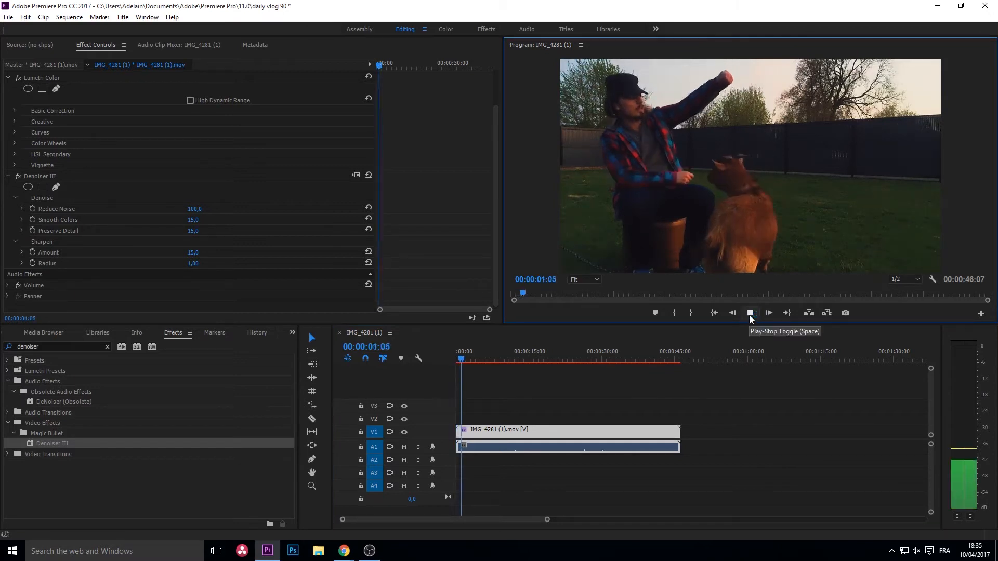
pyautogui.click(750, 313)
pyautogui.moveTo(484, 362); pyautogui.dragTo(454, 361)
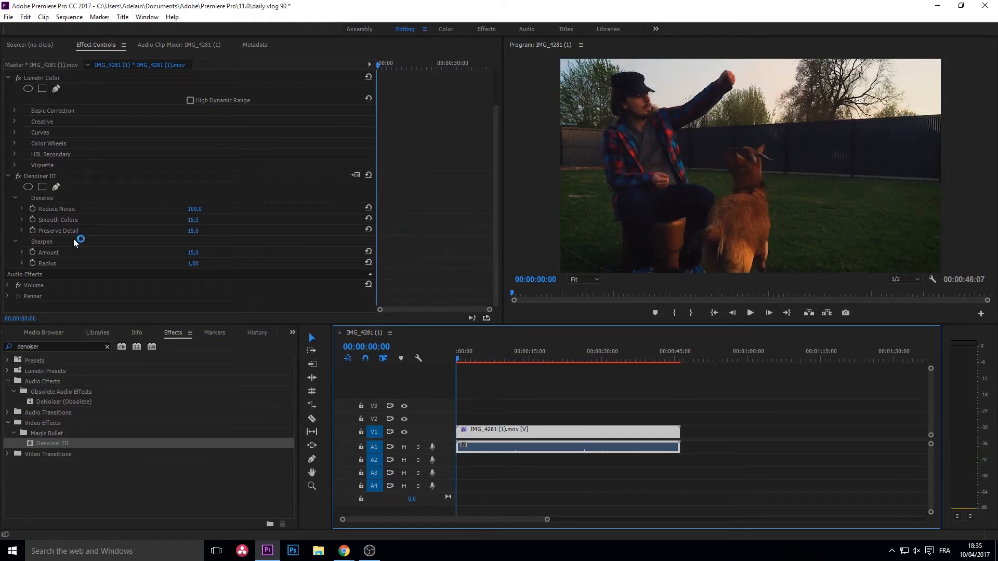
# In Denoiser III, set Smooth Colors to 30 and Preserve Detail to 0, and collapse the effect settings.
pyautogui.moveTo(190, 220); pyautogui.dragTo(188, 221)
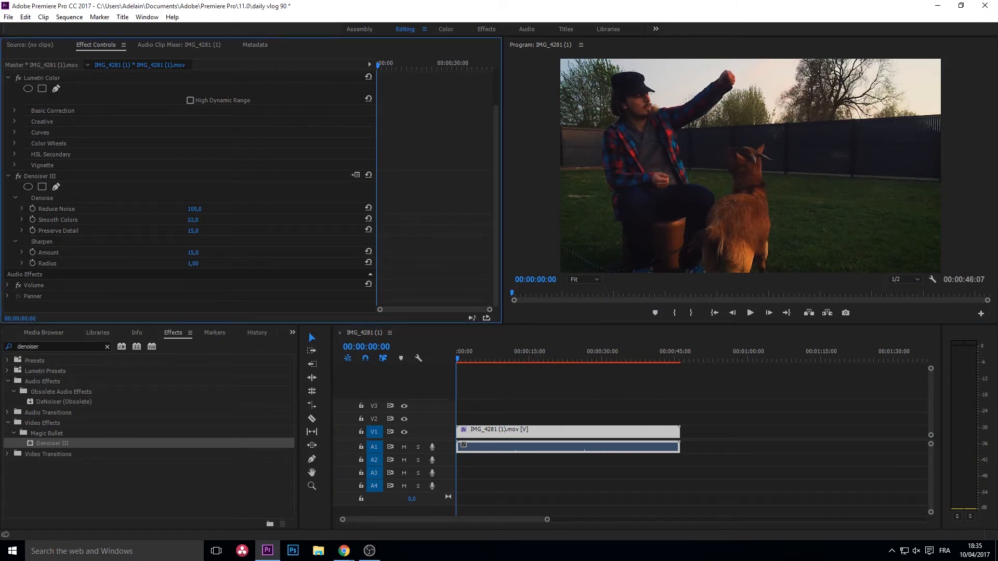
pyautogui.moveTo(190, 232); pyautogui.dragTo(185, 231)
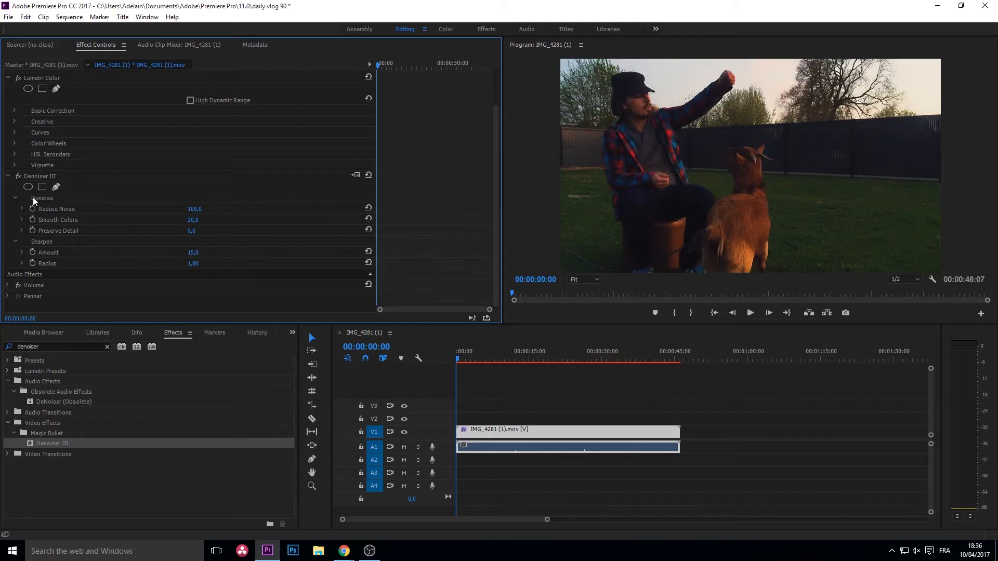
pyautogui.click(8, 121)
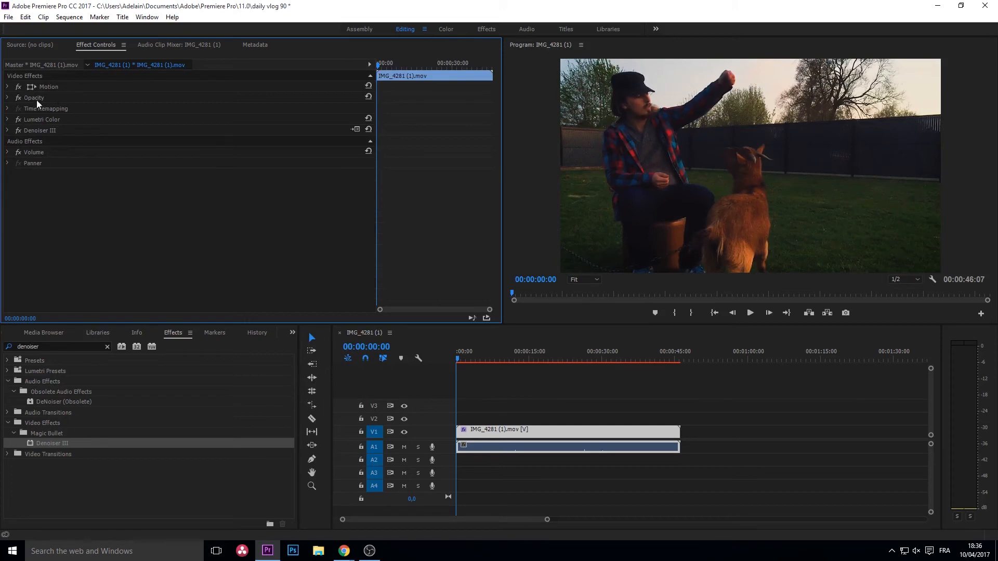
# Compare playback with Lumetri Color and Denoiser III both off and both on, leave them enabled, and return to the clip's start.
pyautogui.click(20, 120)
pyautogui.click(19, 131)
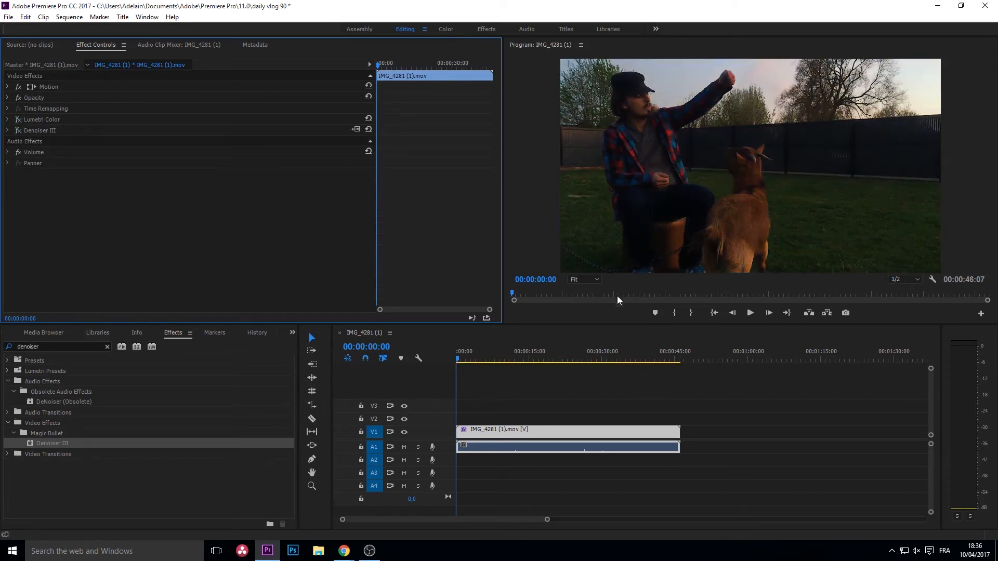
pyautogui.click(755, 312)
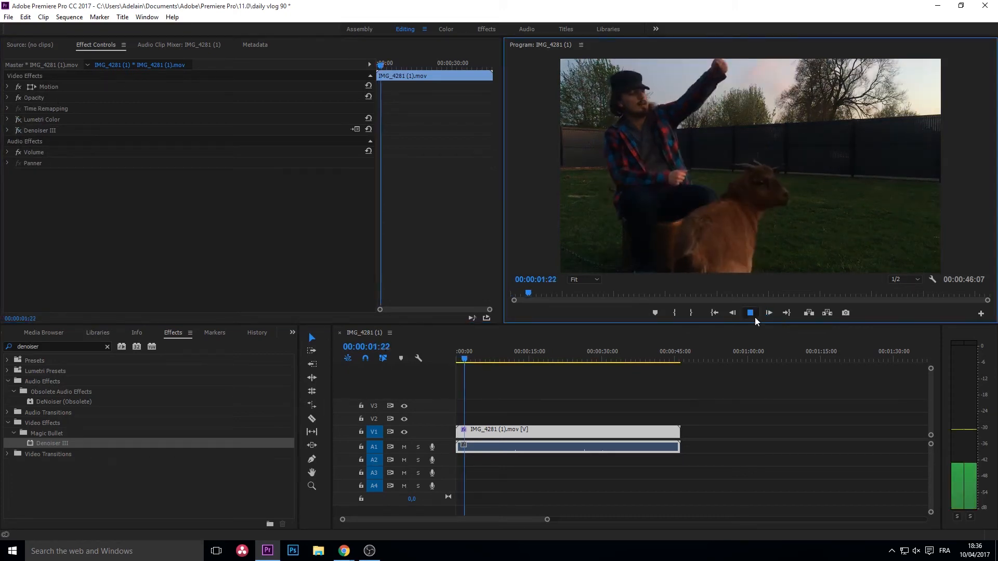
pyautogui.click(20, 120)
pyautogui.click(18, 130)
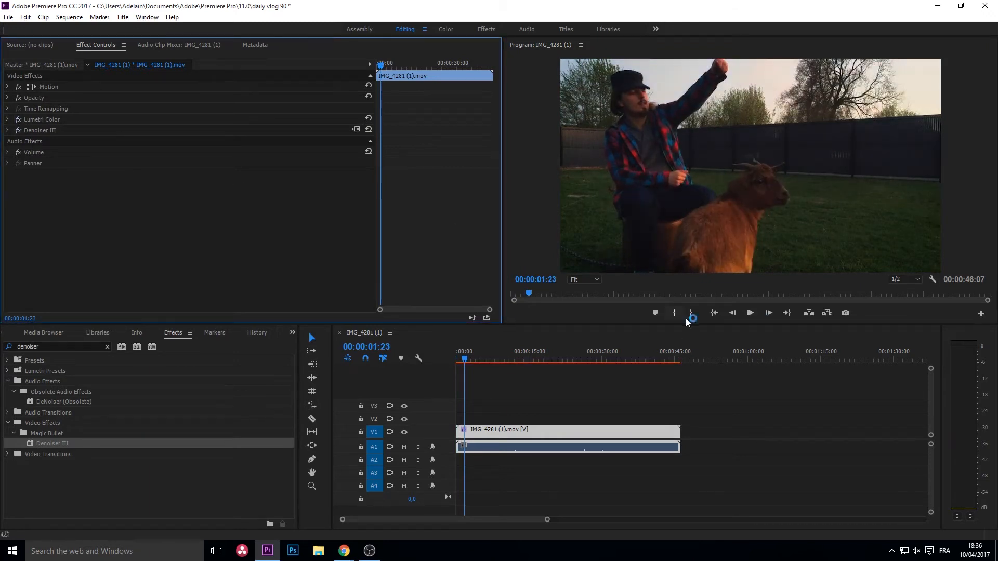
pyautogui.click(749, 313)
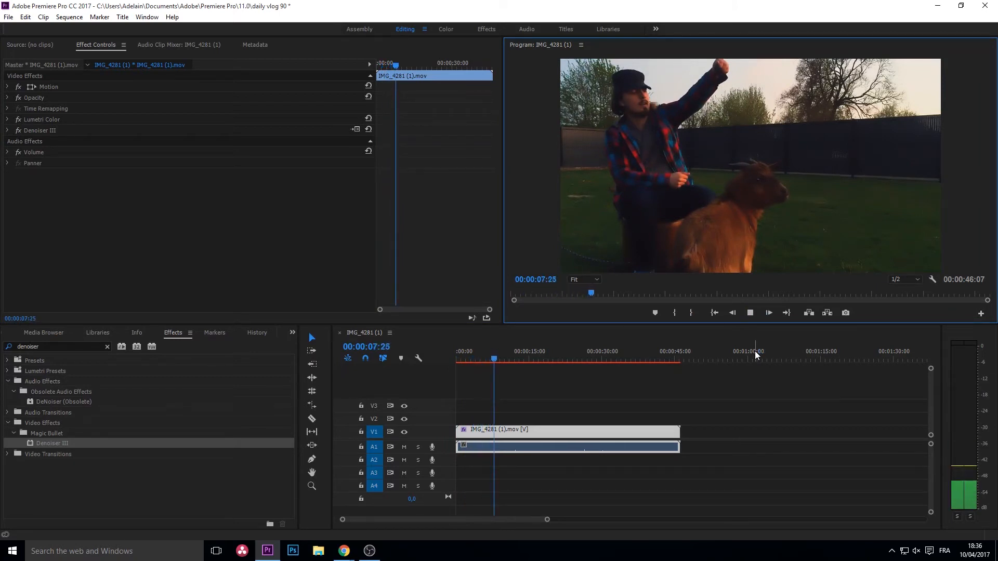
pyautogui.click(750, 312)
pyautogui.moveTo(500, 360); pyautogui.dragTo(442, 354)
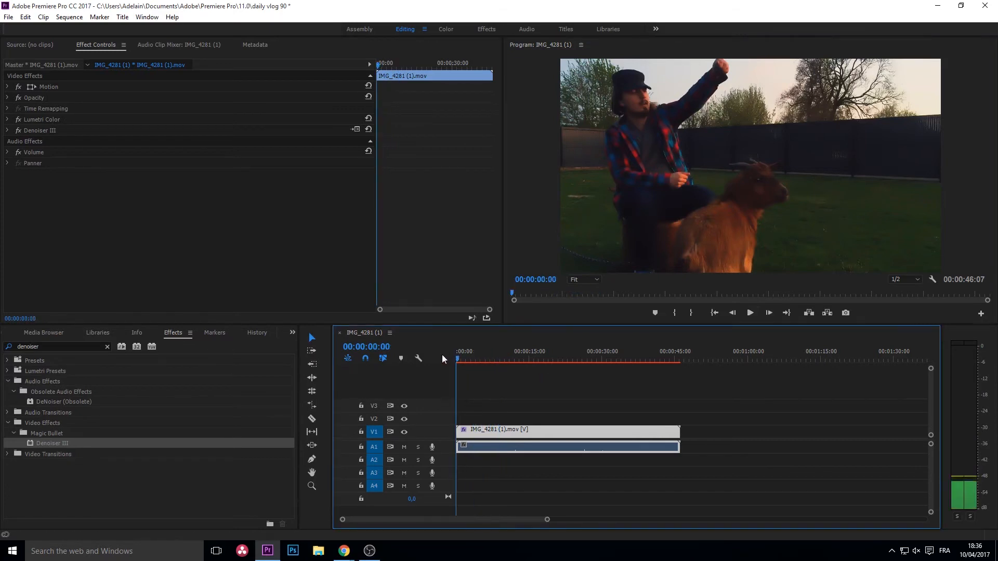